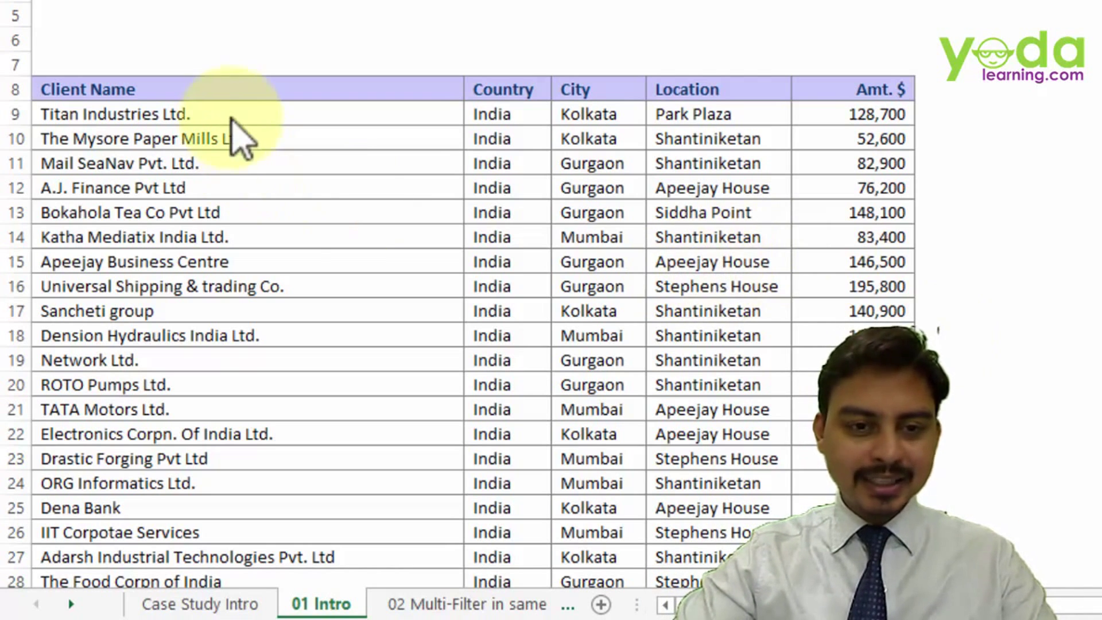
- Browse the client list, noting the Kolkata, Gurgaon and Mumbai cities and the Shantiniketan location
click(285, 122)
key(ctrl+Down)
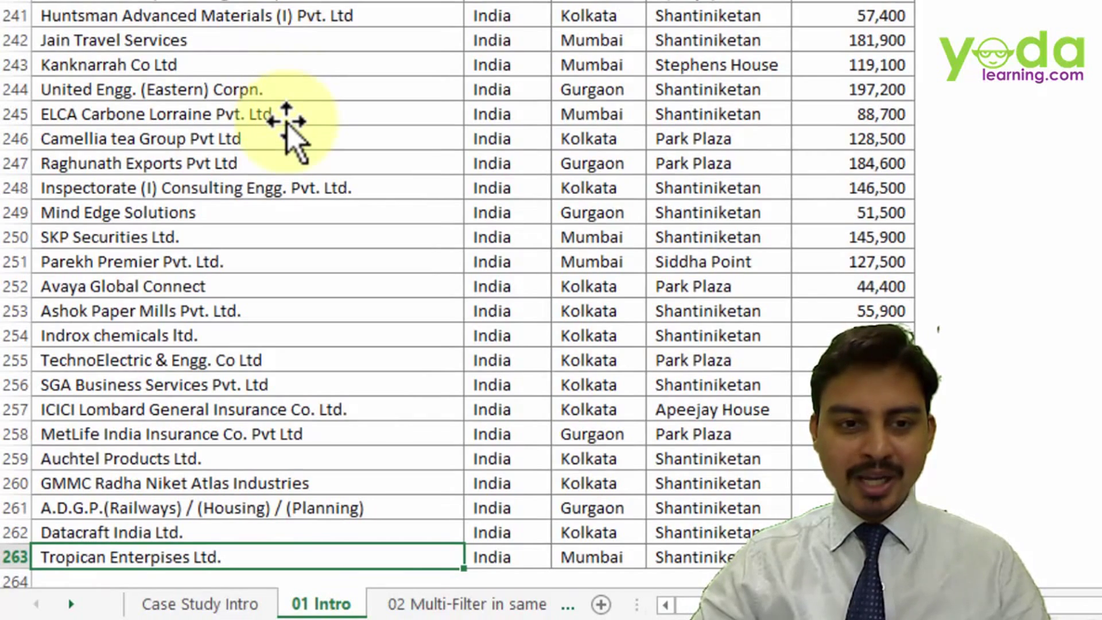
key(ctrl+Up)
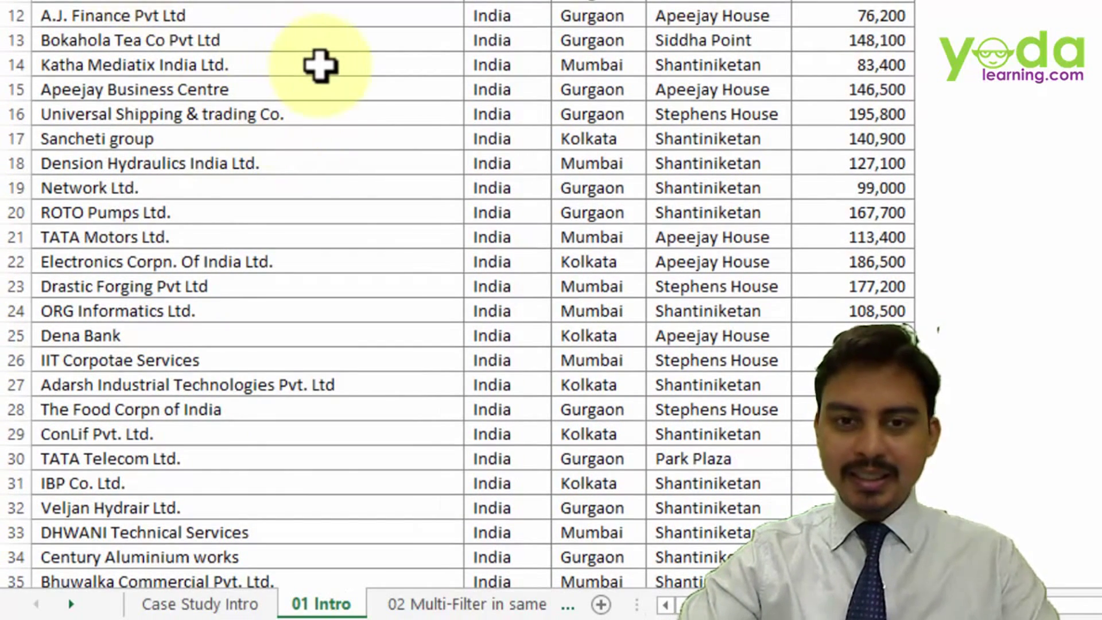
scroll(338, 65, up, 2)
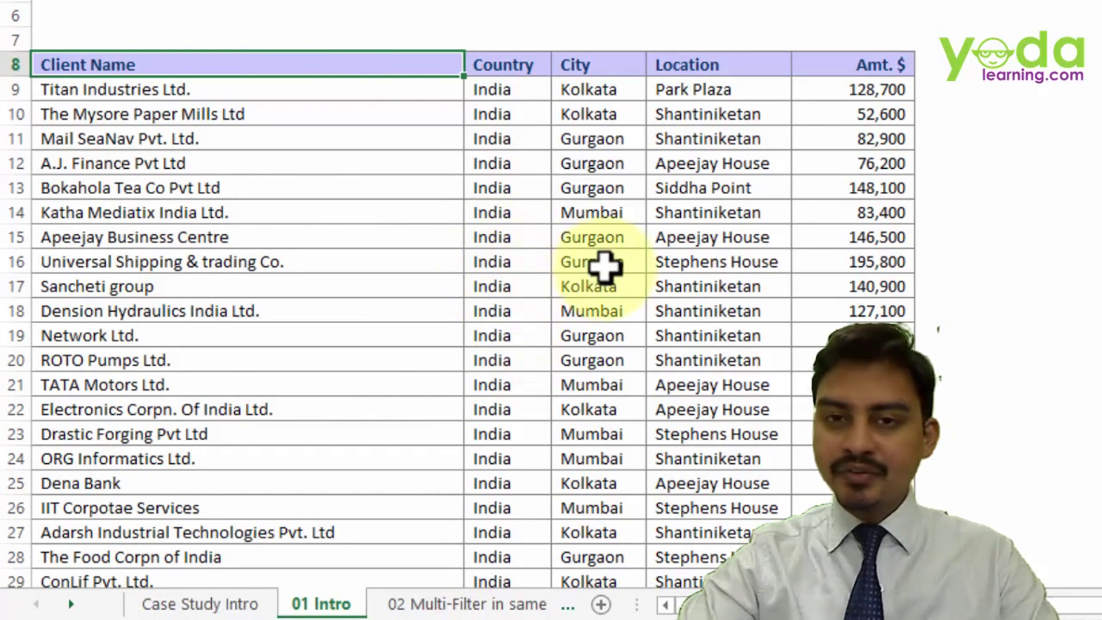
click(603, 112)
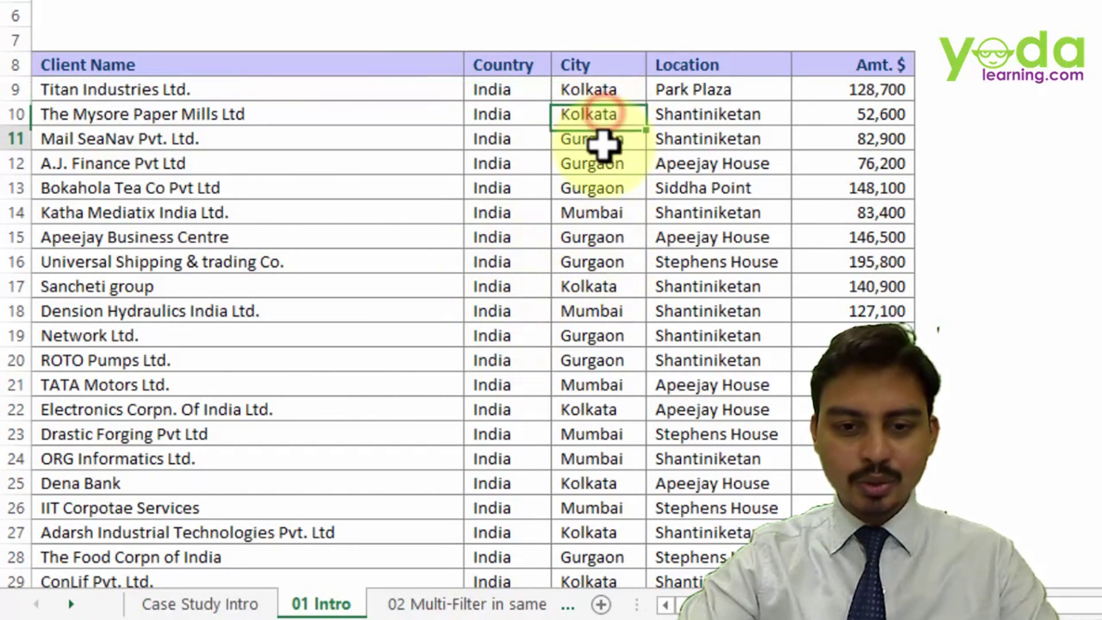
click(604, 143)
click(620, 221)
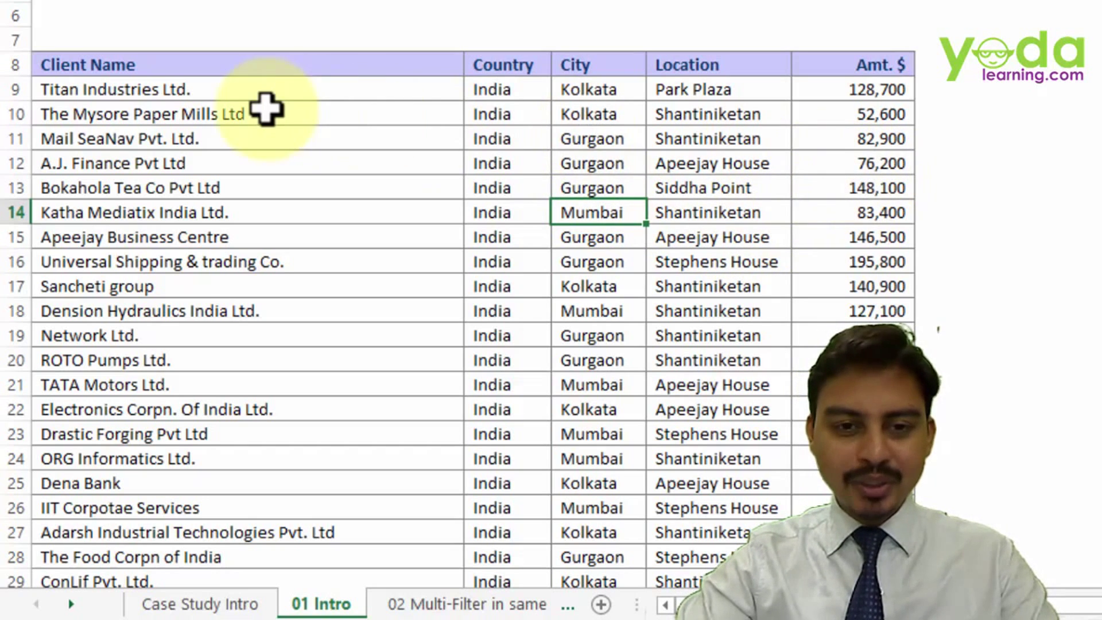
click(682, 135)
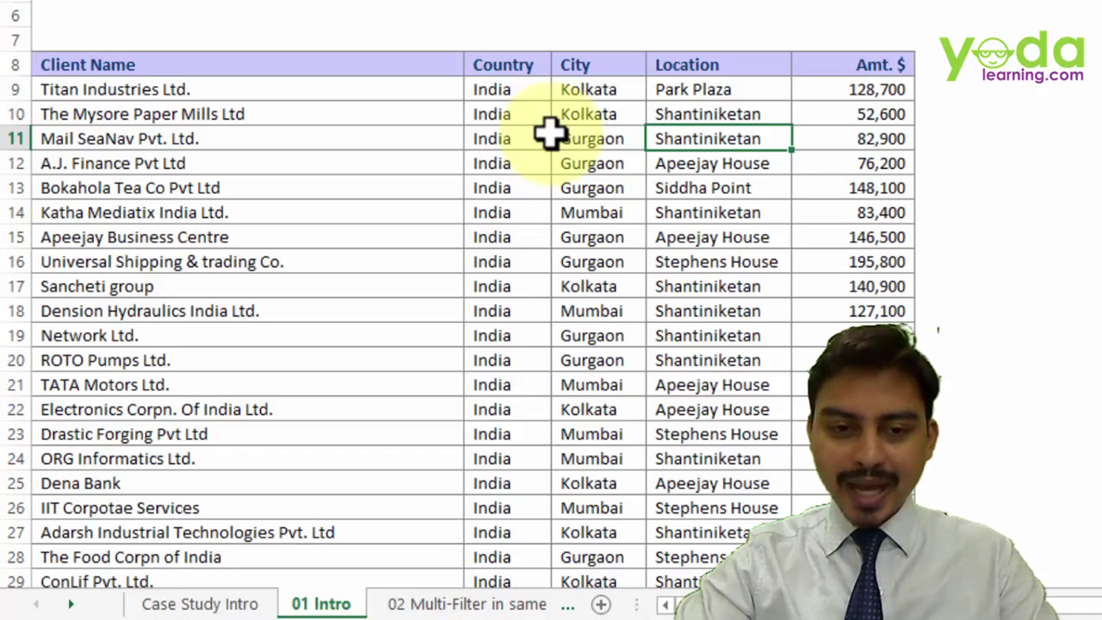
- Try Ctrl+A on the table, clear row 14, then undo to restore its client data
click(323, 136)
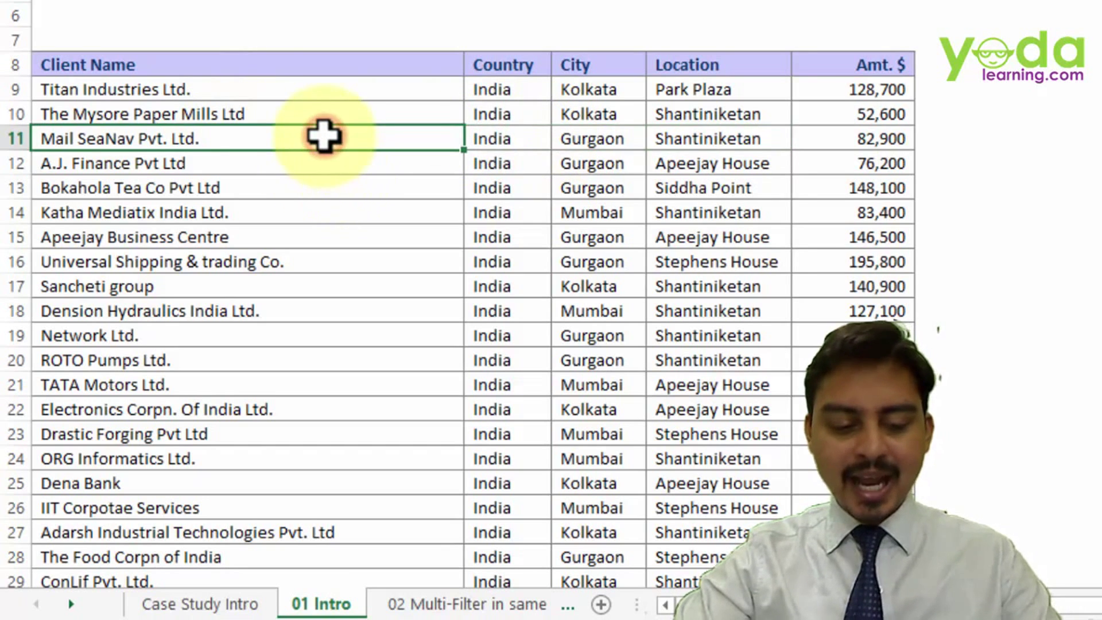
key(ctrl+a)
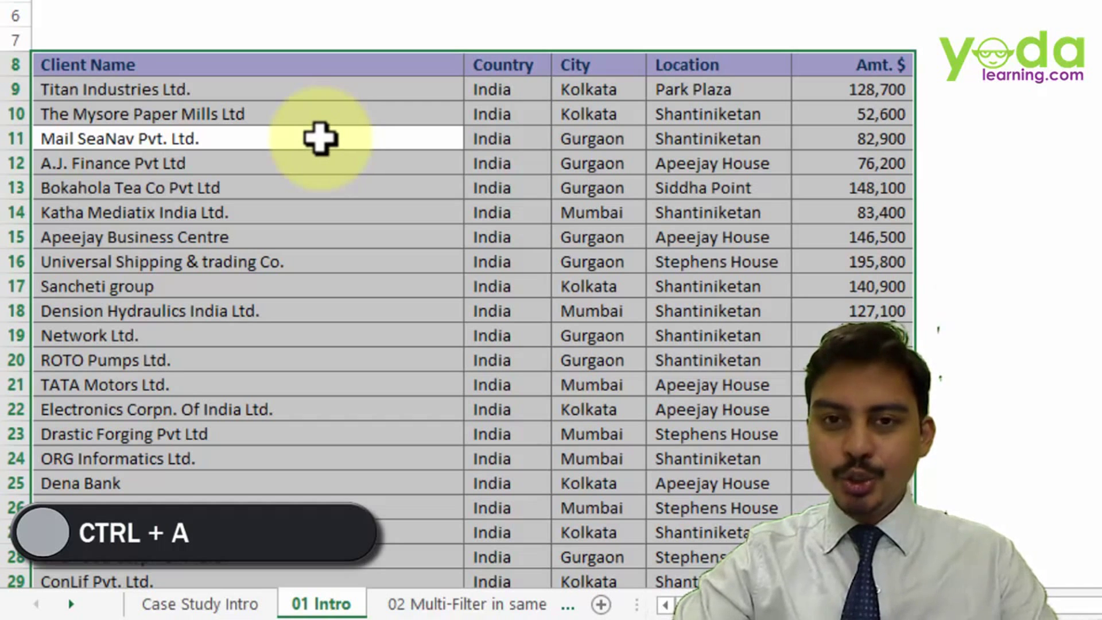
click(355, 213)
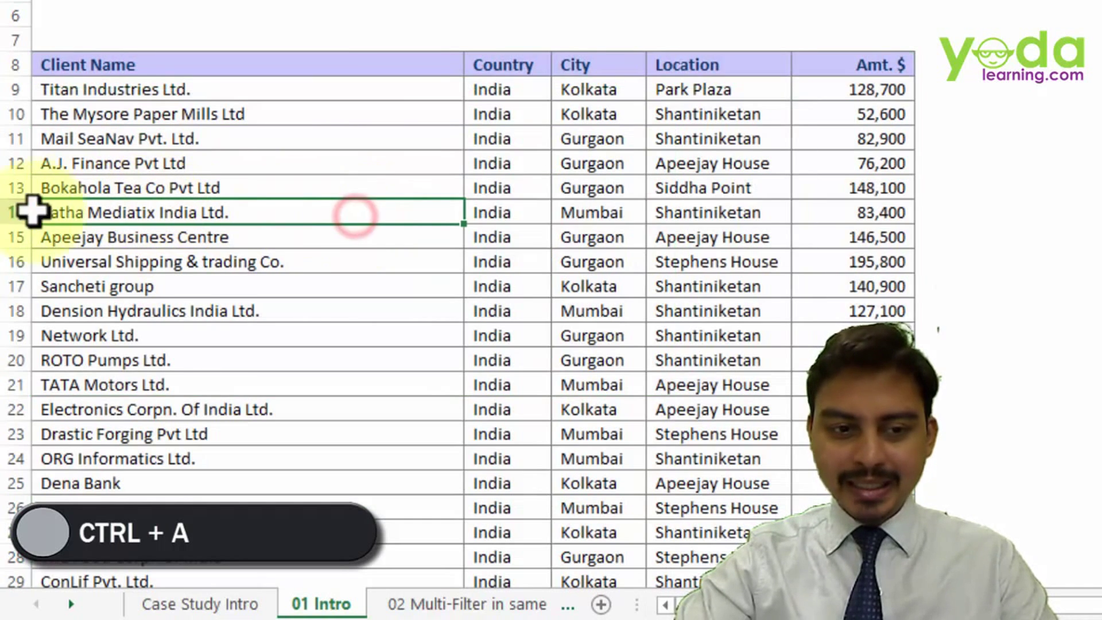
click(13, 213)
key(Delete)
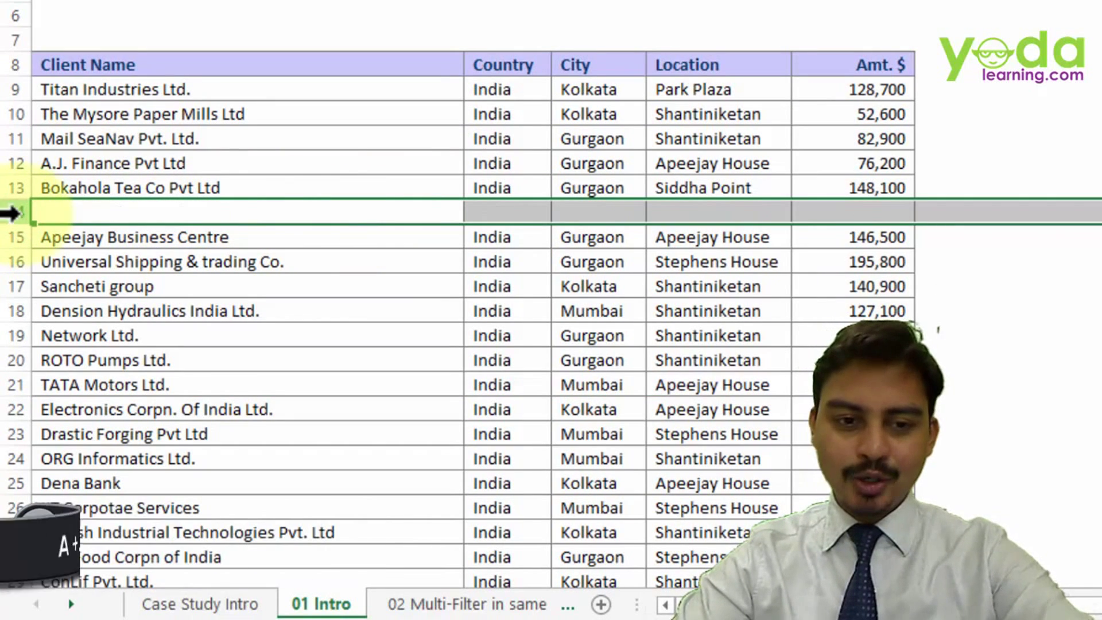
click(189, 165)
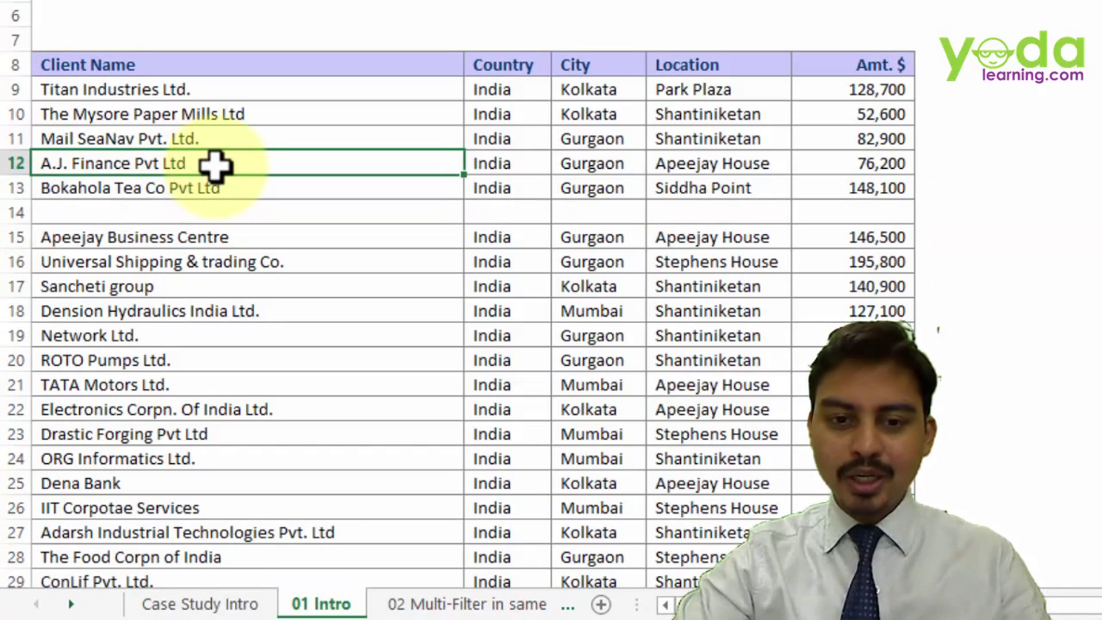
key(ctrl+a)
key(ctrl+z)
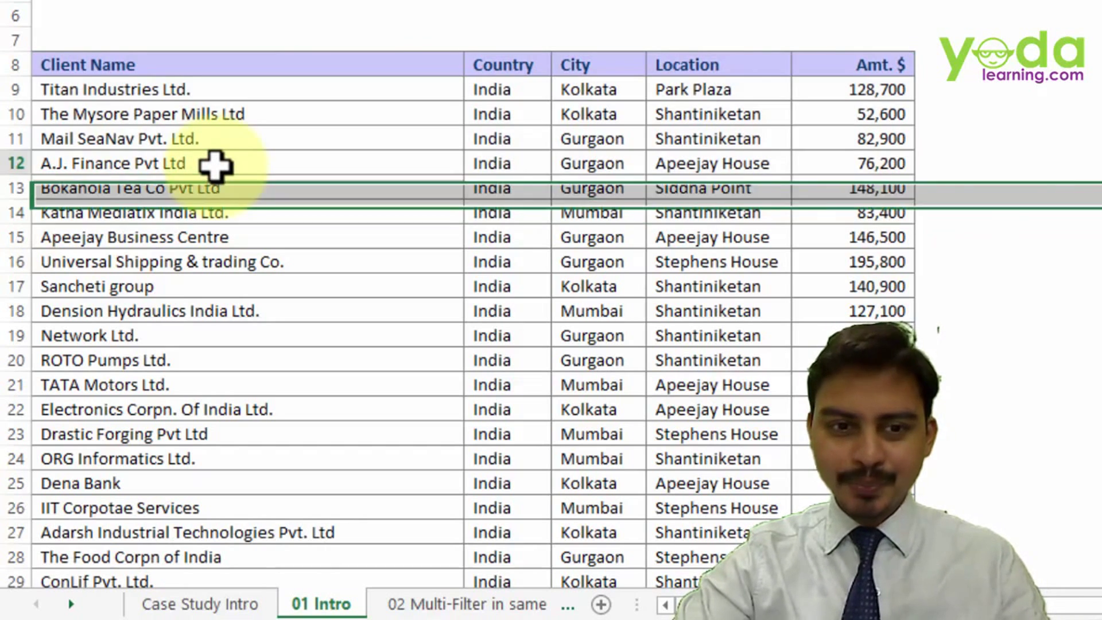
click(216, 164)
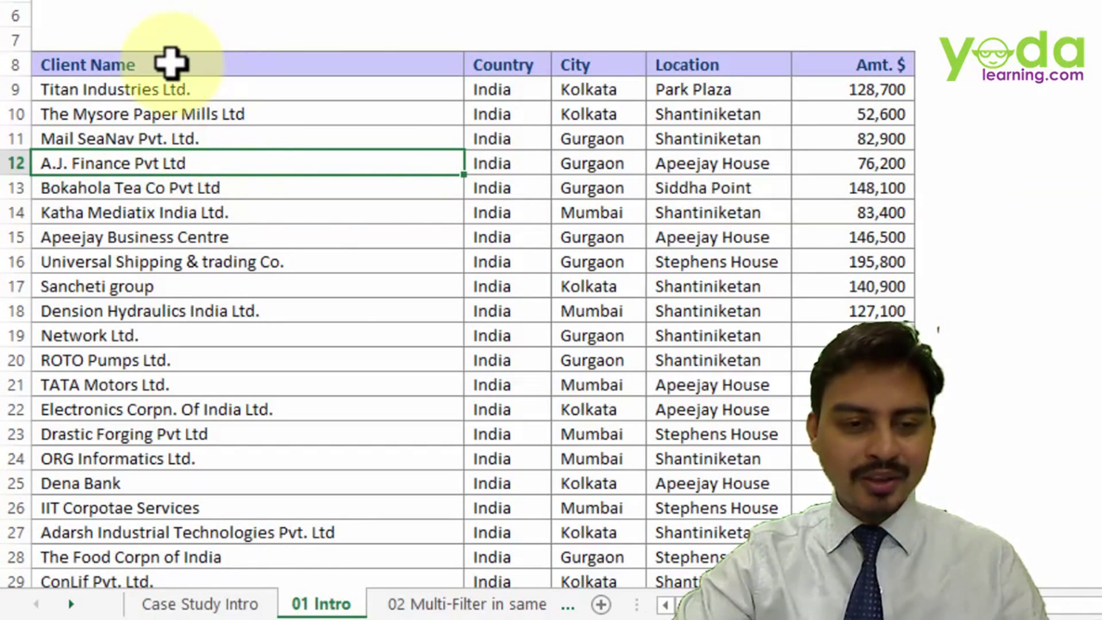
- Select the table from the Client Name header across to Amt. $ and down to row 263
key(Up)
key(Up)
key(Up)
key(Up)
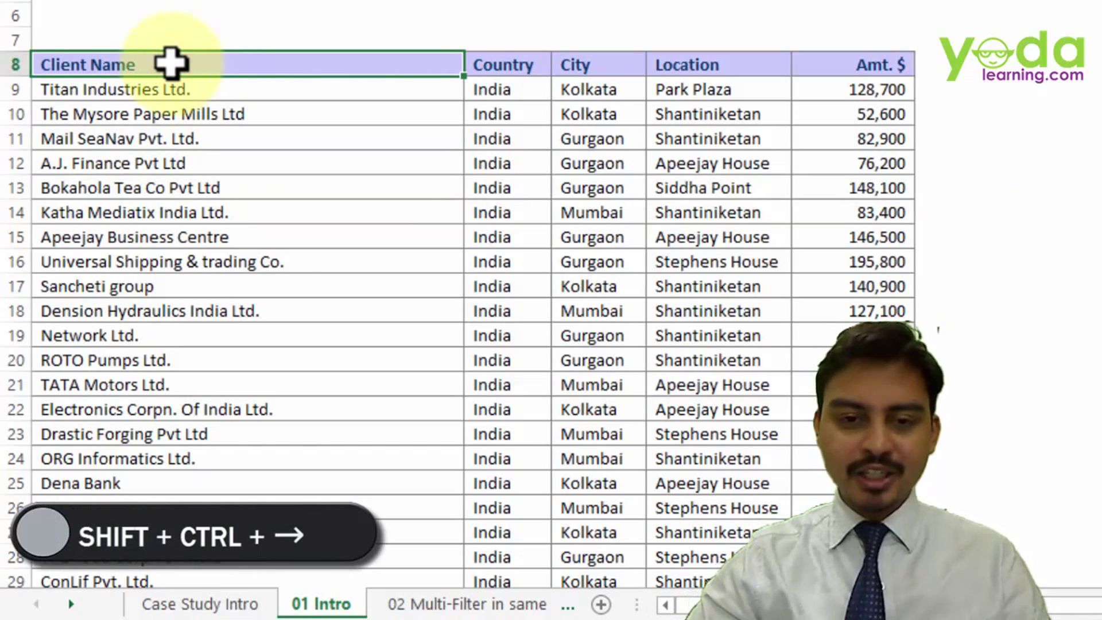
key(shift+ctrl+Right)
key(shift+ctrl+Down)
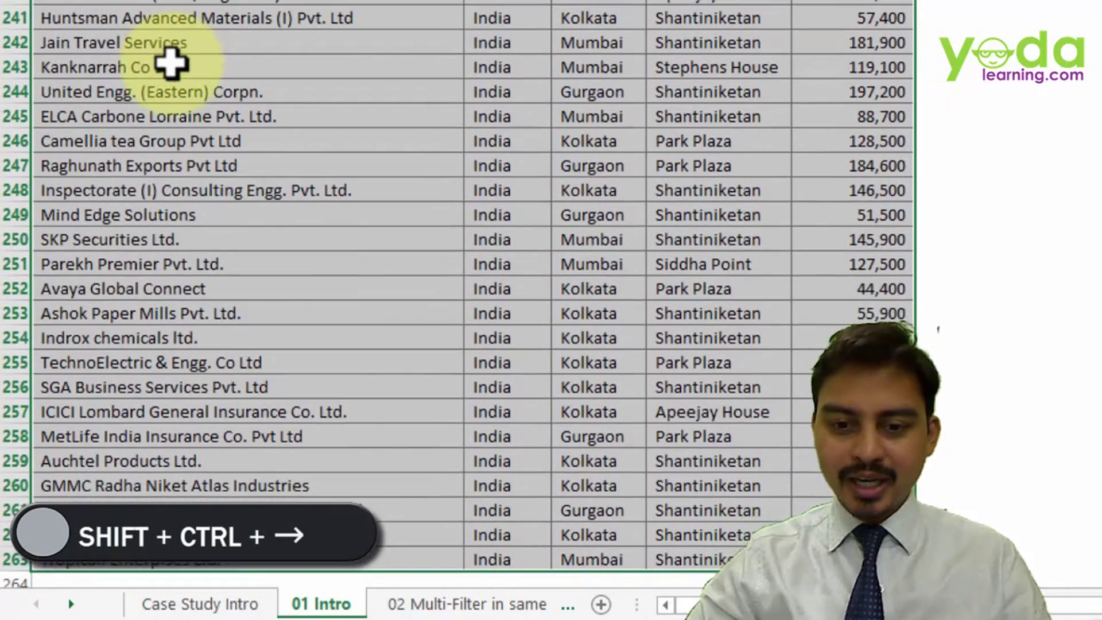
scroll(170, 64, down, 1)
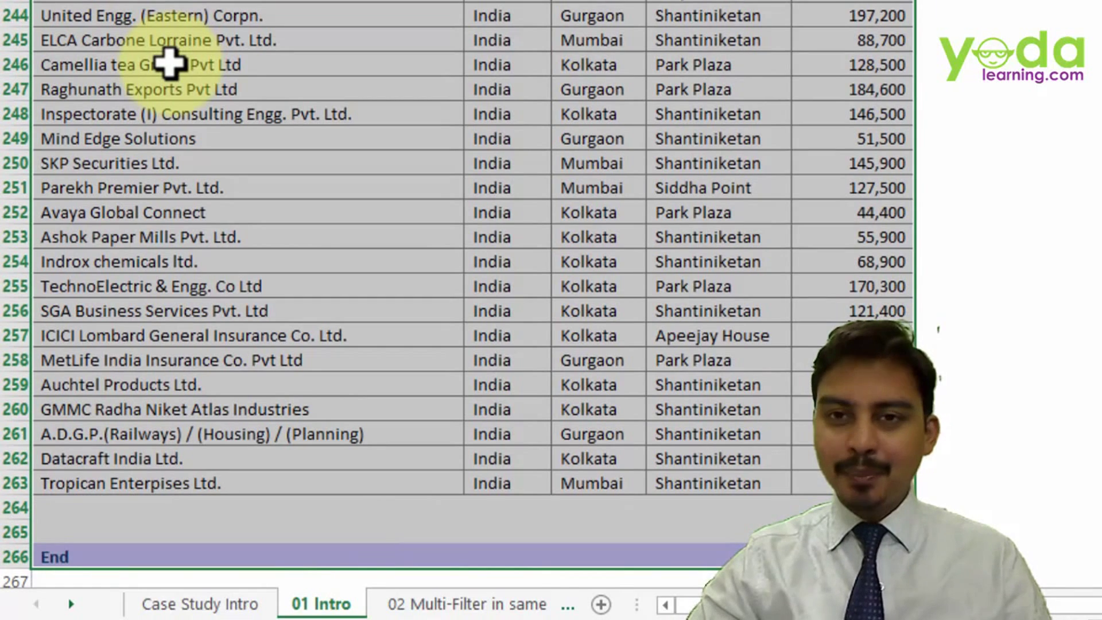
key(shift+ctrl+Up)
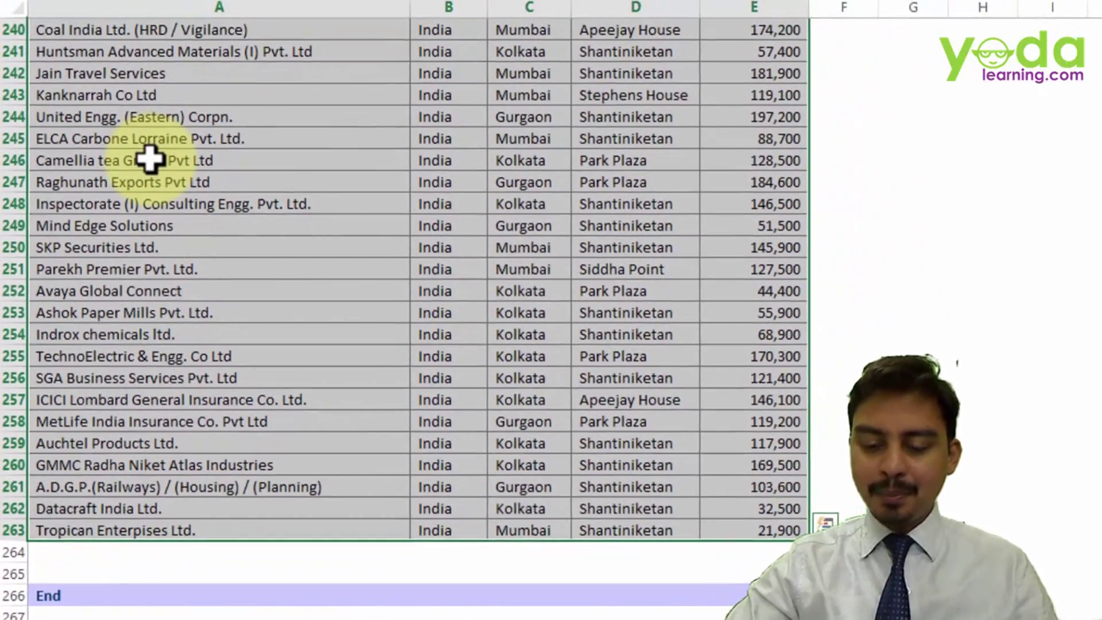
key(ctrl+BackSpace)
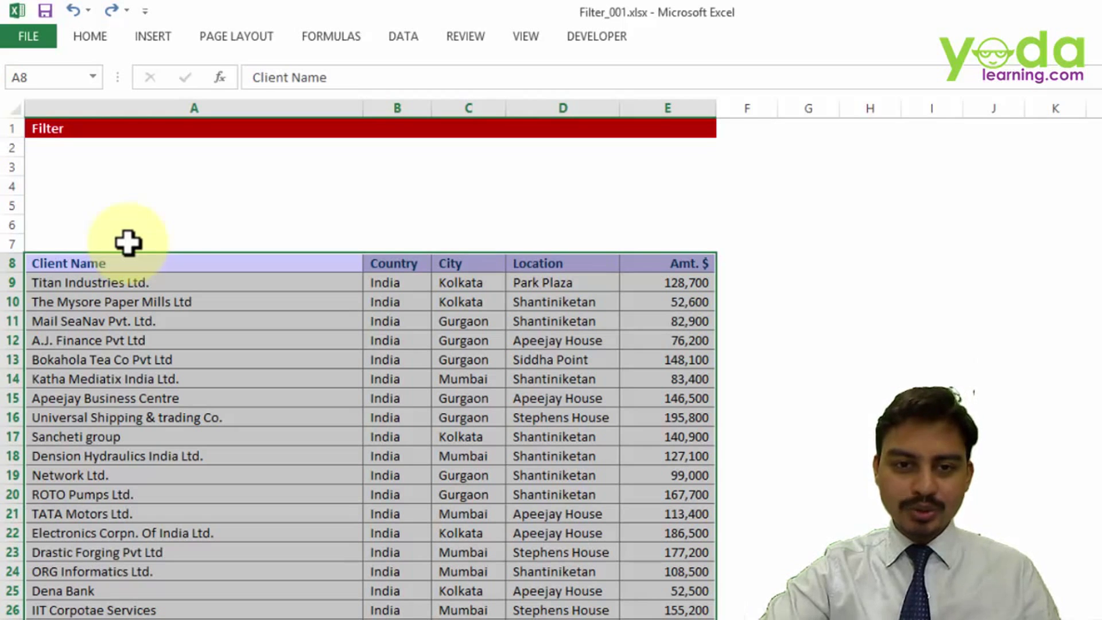
- Turn on AutoFilter from the Data tab, collapse the ribbon, and open the City filter list
click(410, 36)
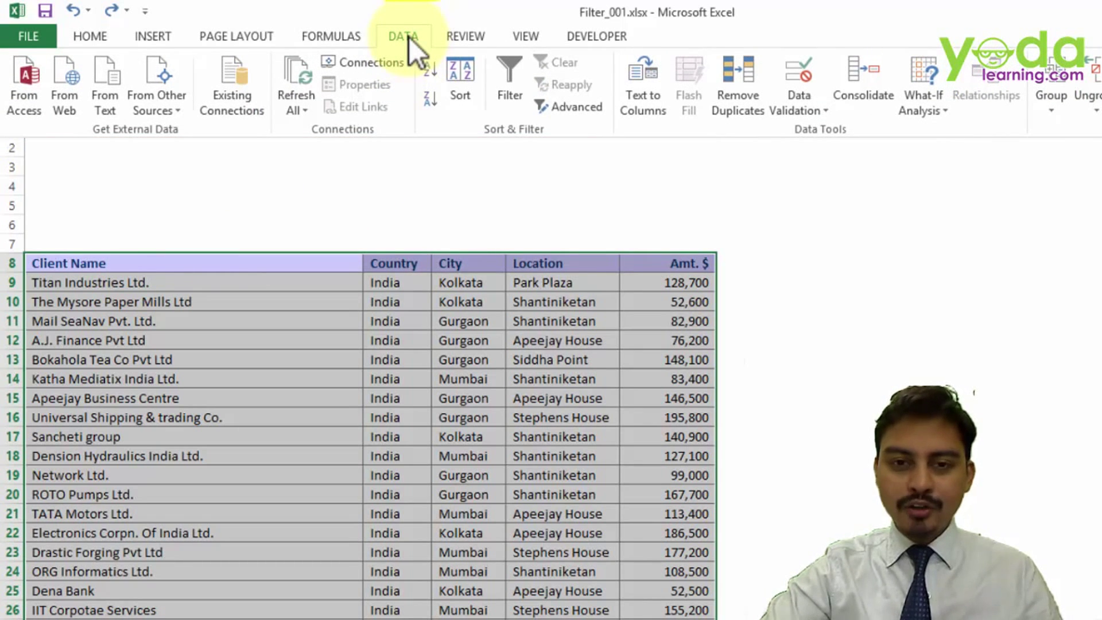
click(506, 80)
key(ctrl+F1)
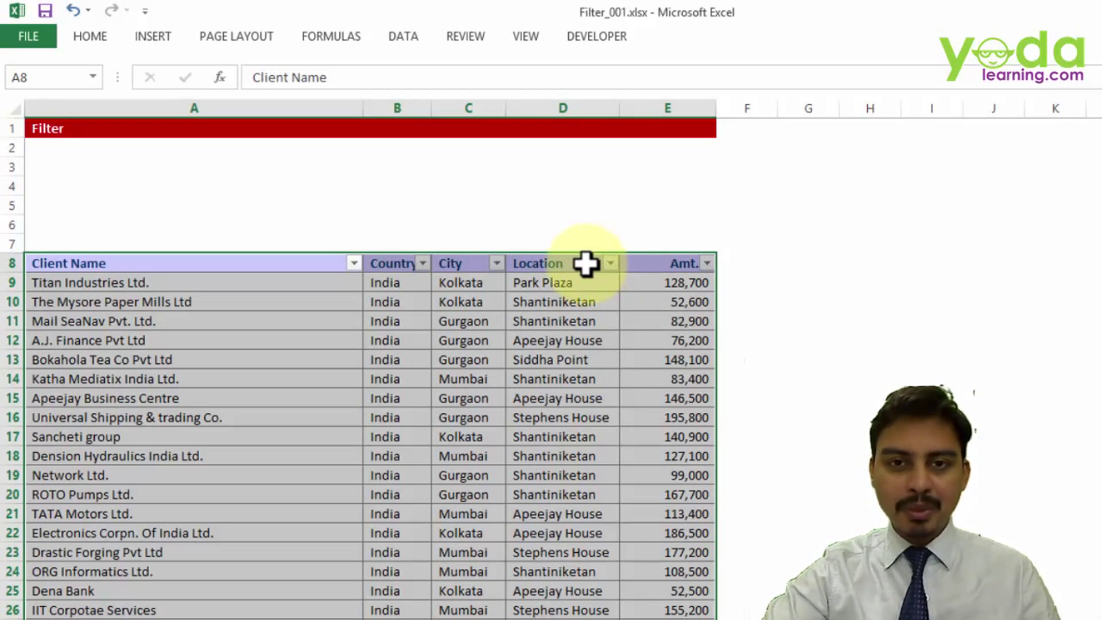
click(495, 263)
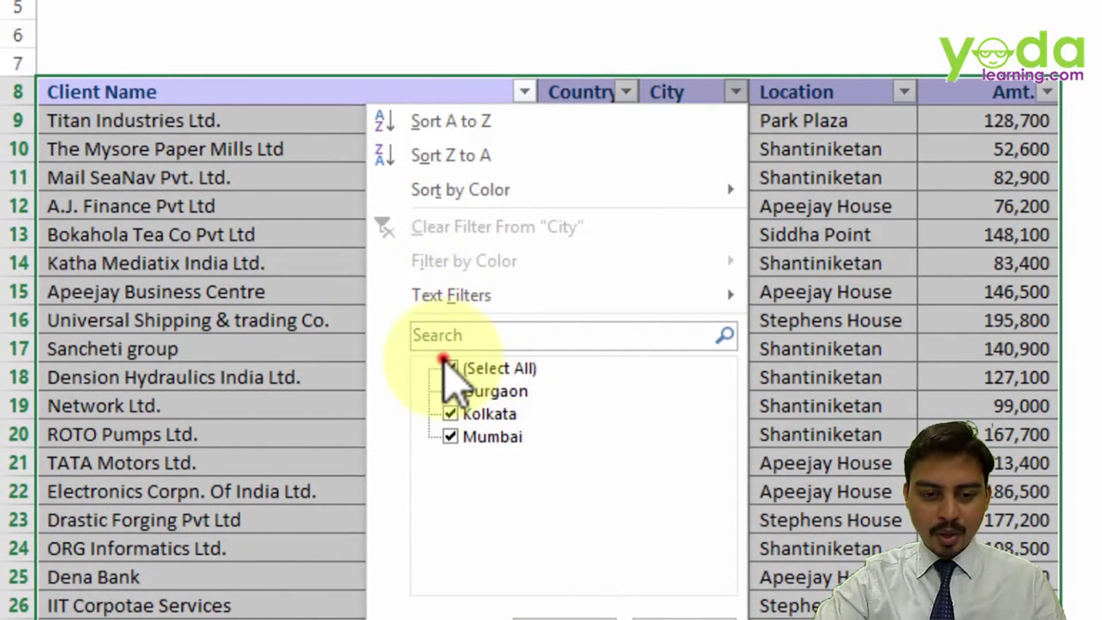
- Filter the City column to show Kolkata only
click(447, 367)
click(449, 390)
click(448, 391)
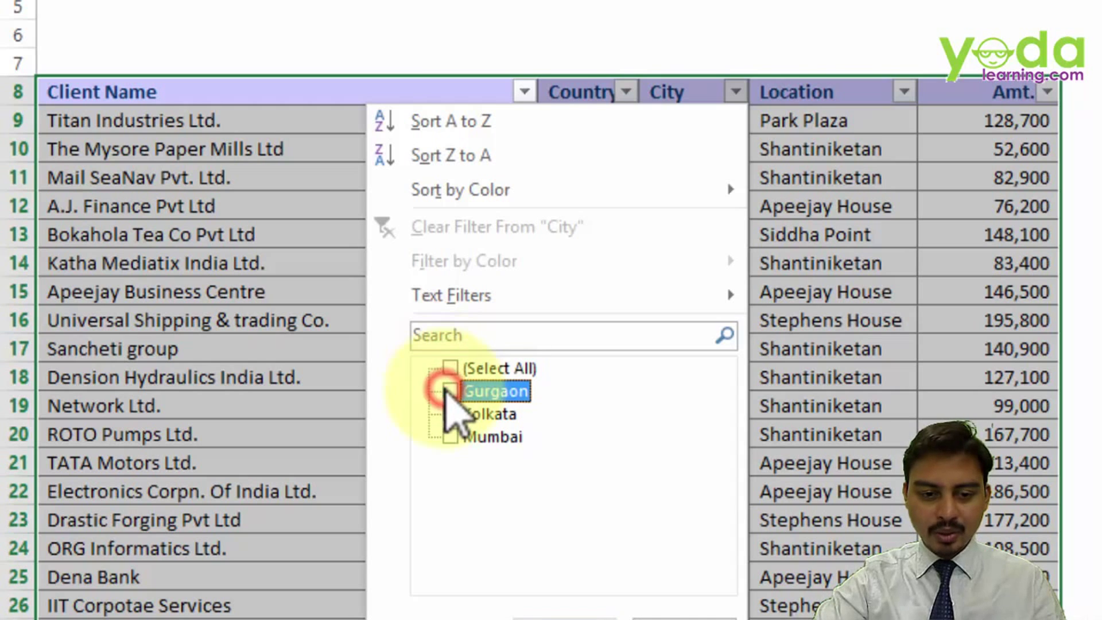
click(450, 413)
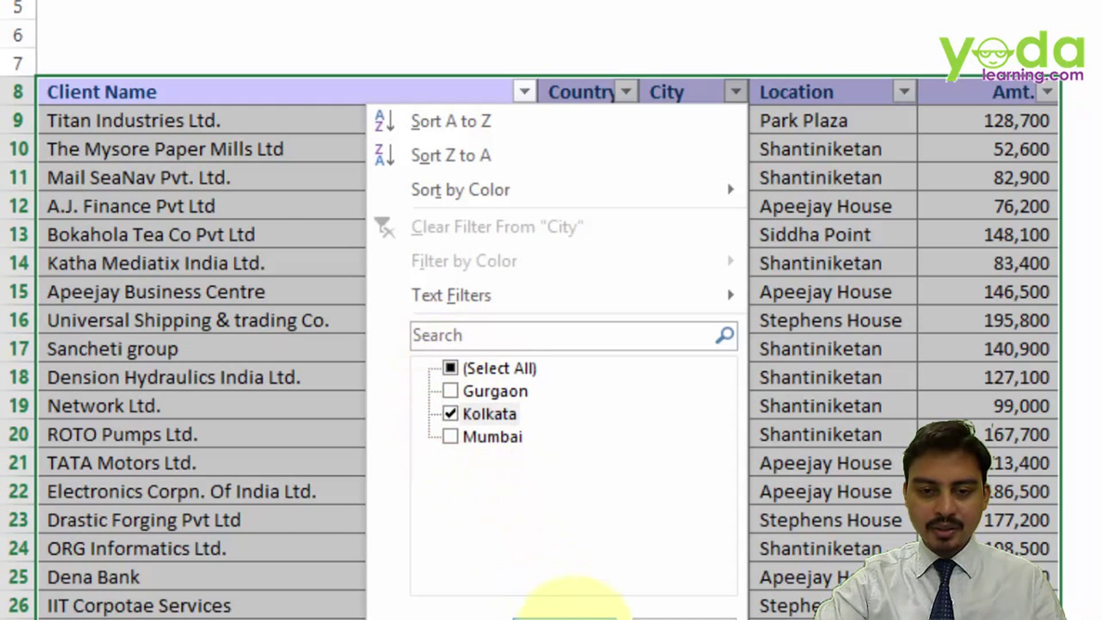
click(566, 615)
- Review the filtered Kolkata rows, ending on the Location cell in row 17
scroll(674, 206, down, 7)
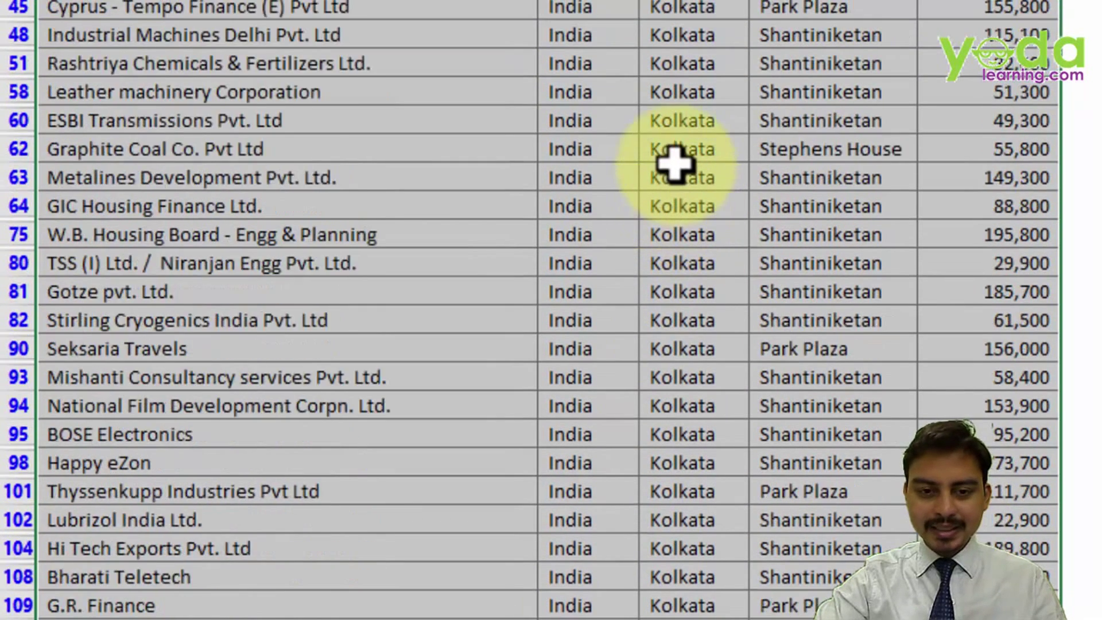
scroll(674, 149, down, 15)
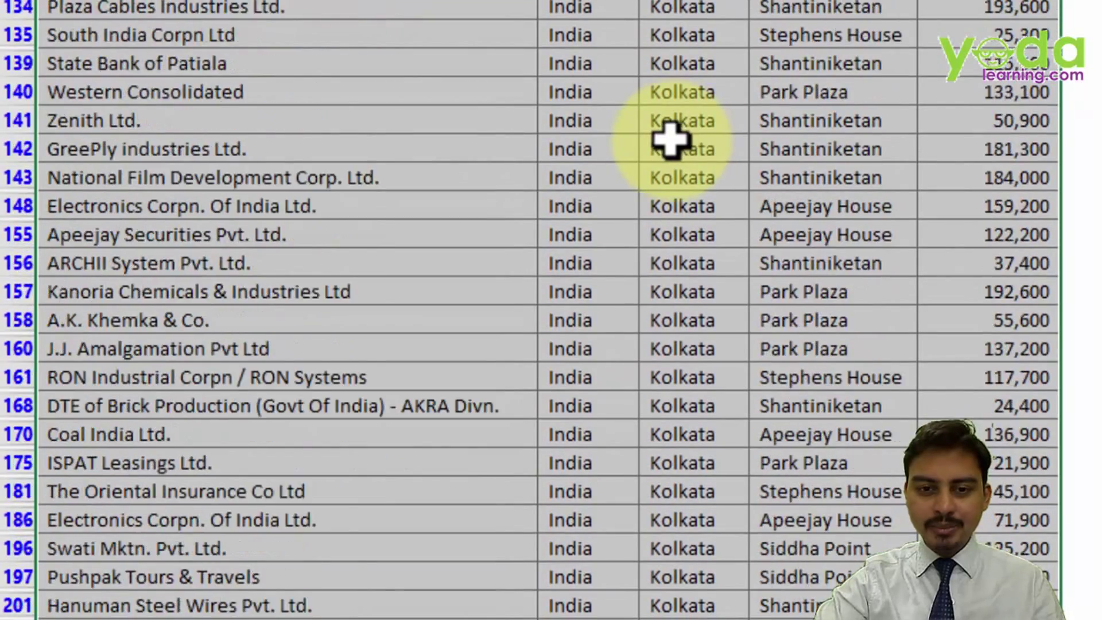
scroll(669, 141, down, 3)
scroll(666, 146, up, 20)
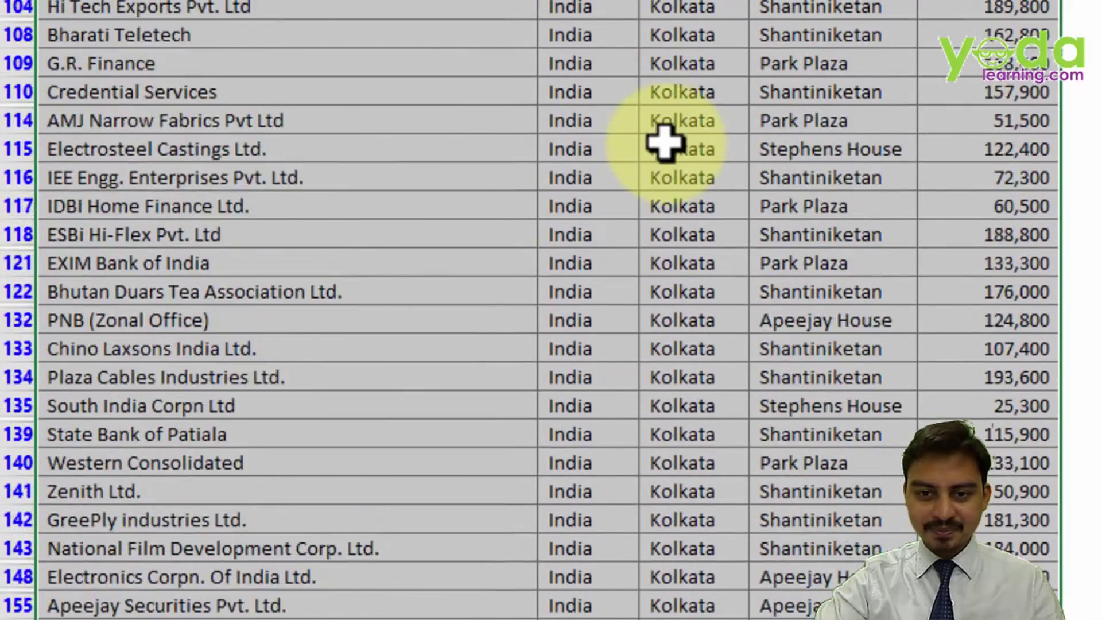
scroll(665, 148, up, 5)
click(695, 150)
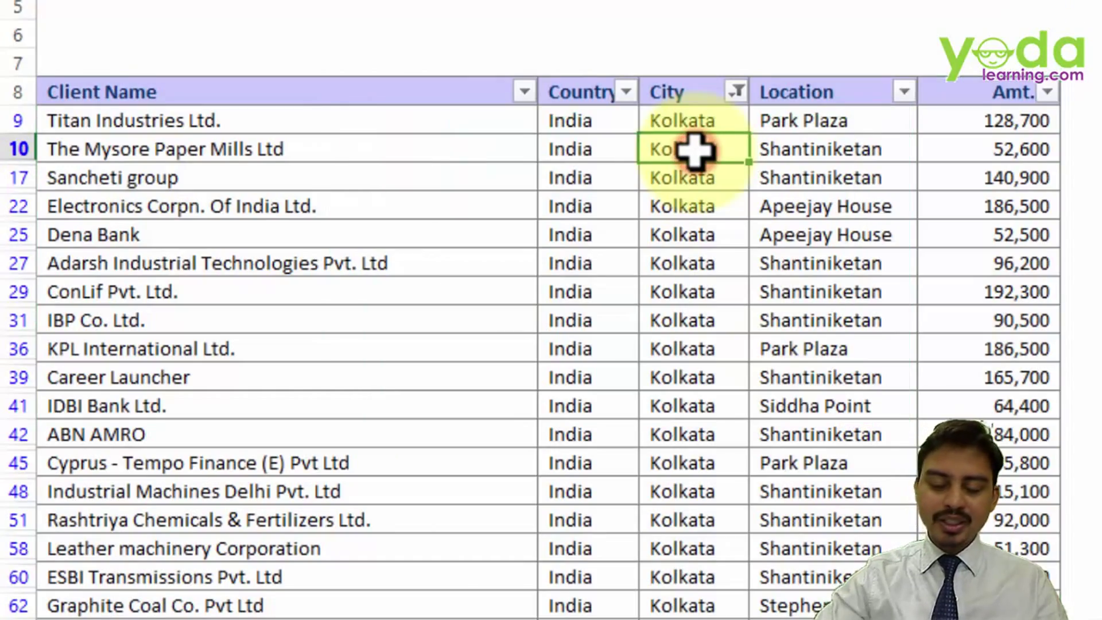
scroll(695, 150, down, 20)
scroll(695, 151, up, 20)
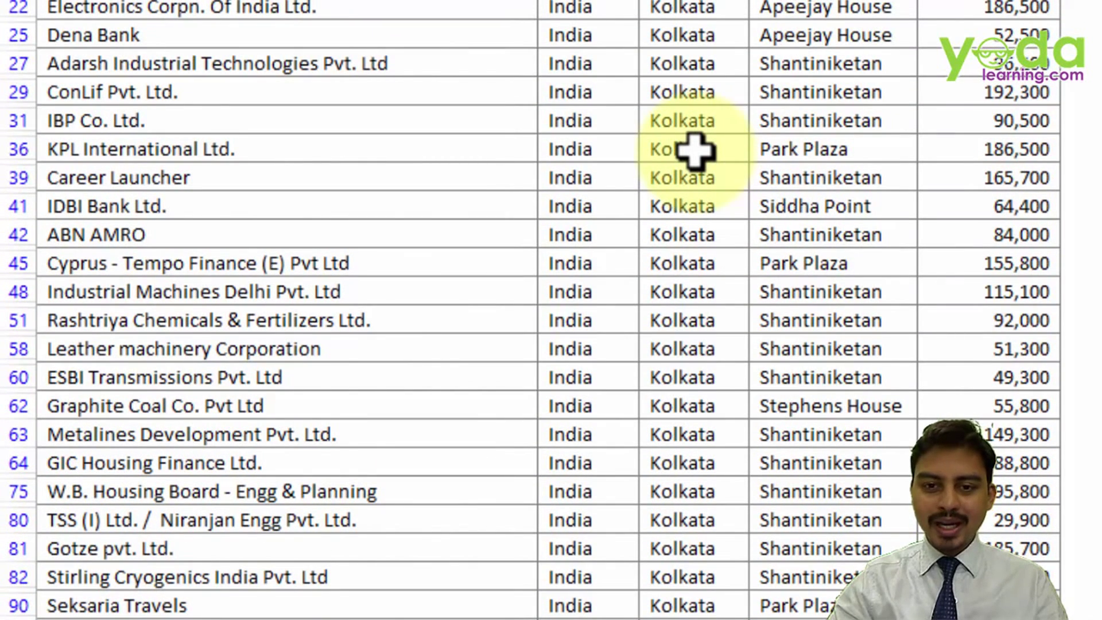
key(Down)
key(Down)
key(Down)
key(Down)
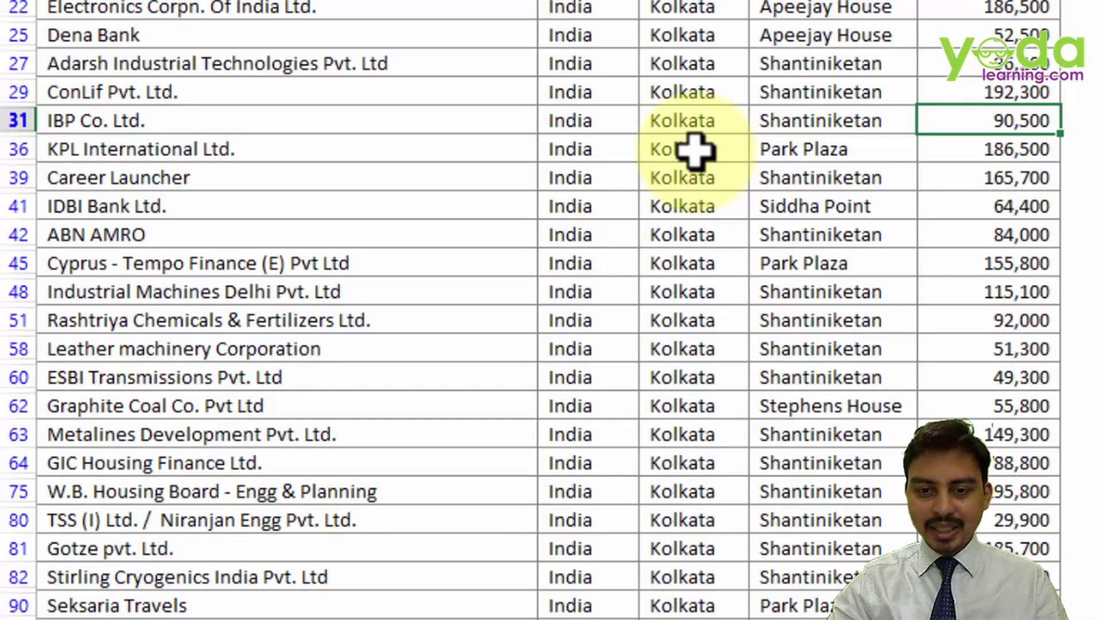
key(ctrl+Down)
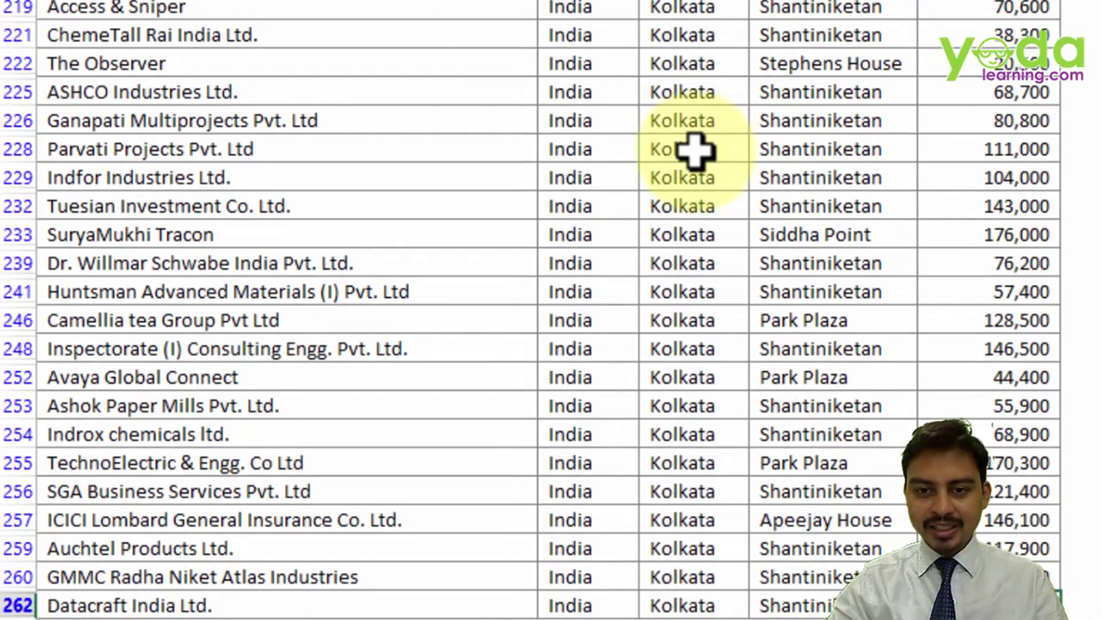
key(Up)
key(ctrl+Up)
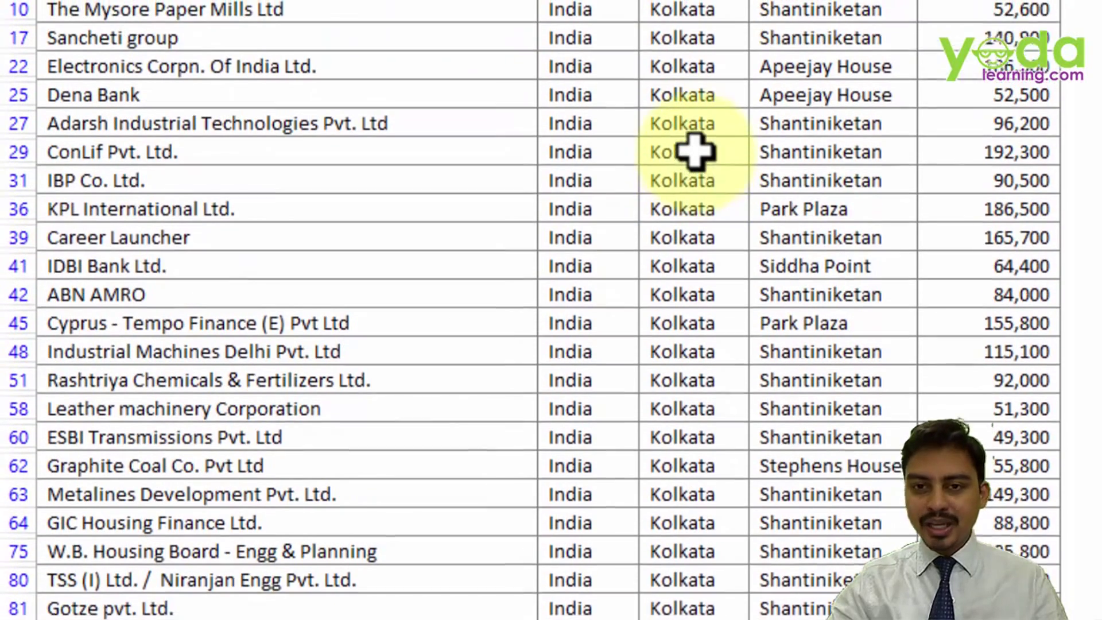
scroll(694, 152, up, 2)
click(786, 175)
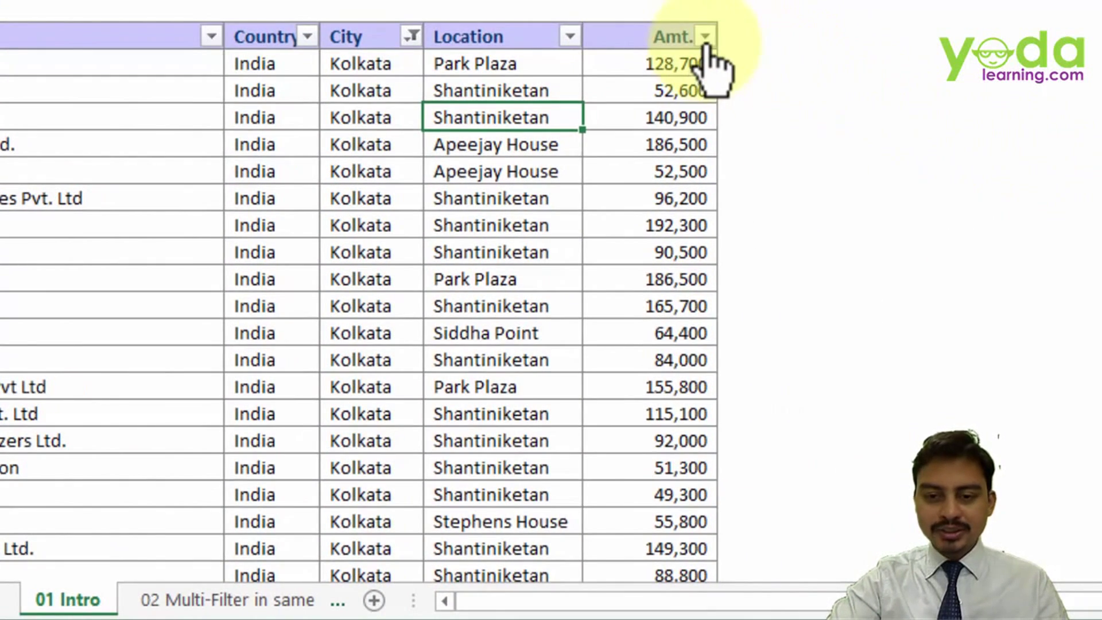
- Add an Amt. $ number filter for values greater than 100000
click(1048, 92)
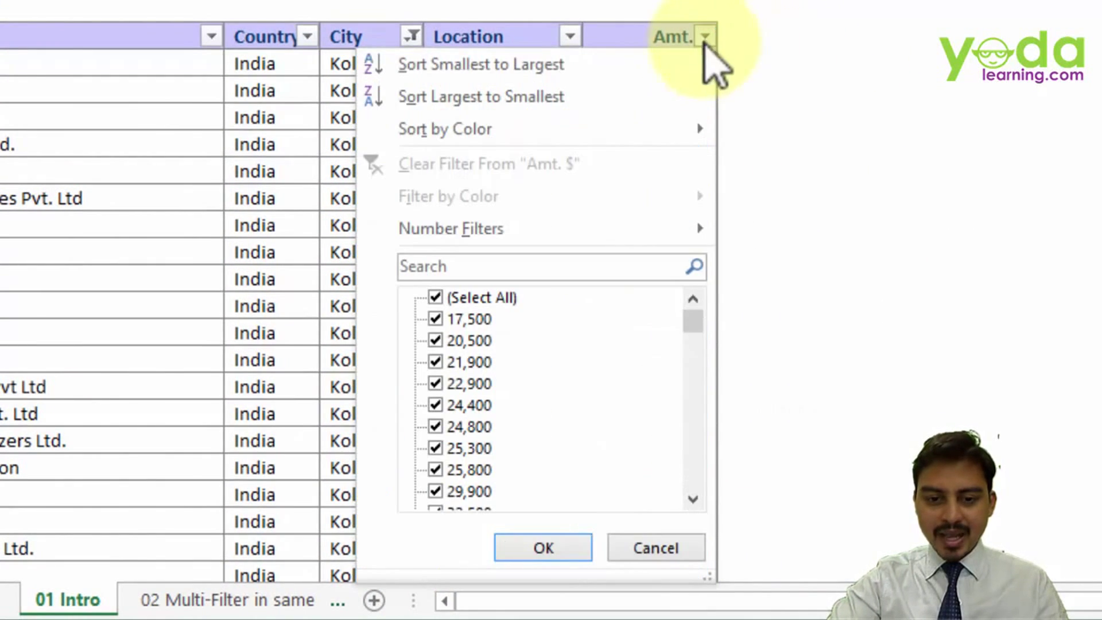
mouse_move(514, 231)
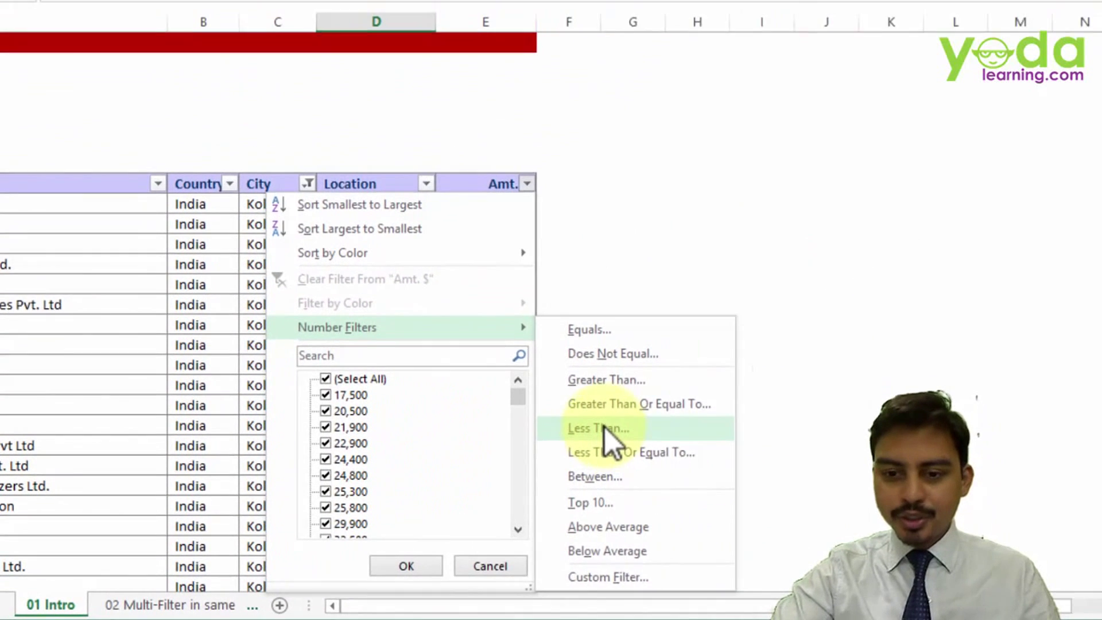
click(807, 300)
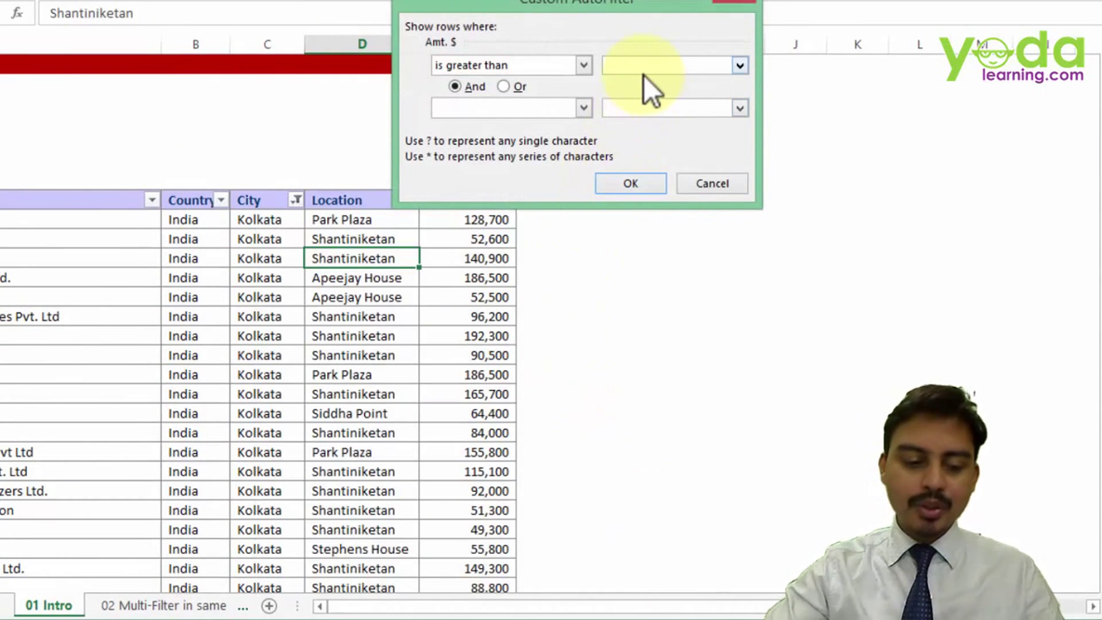
text(100000)
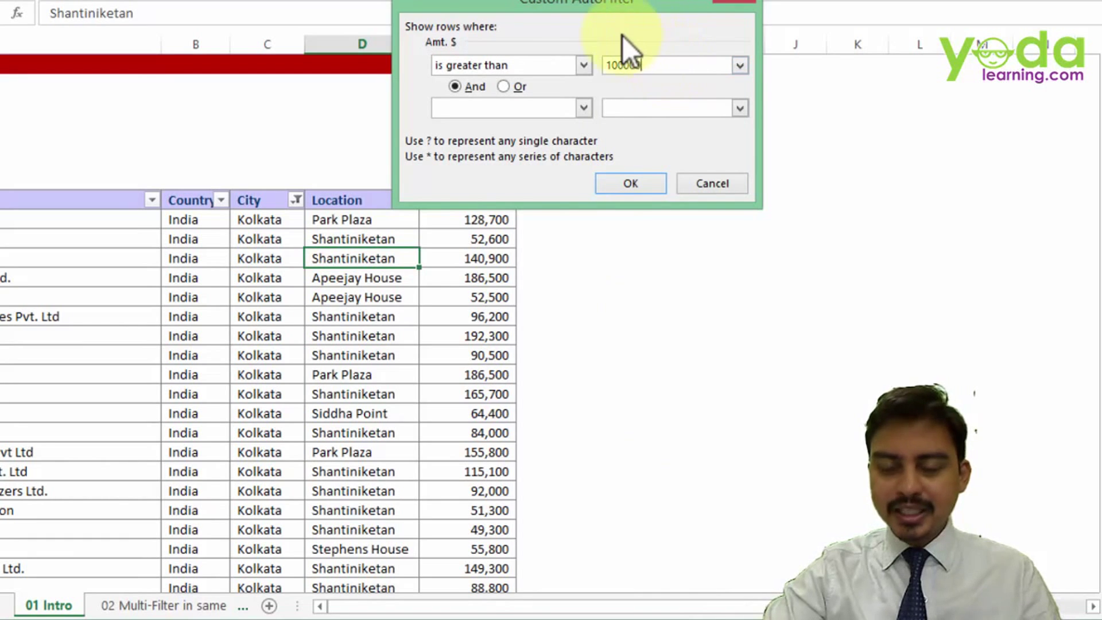
click(640, 190)
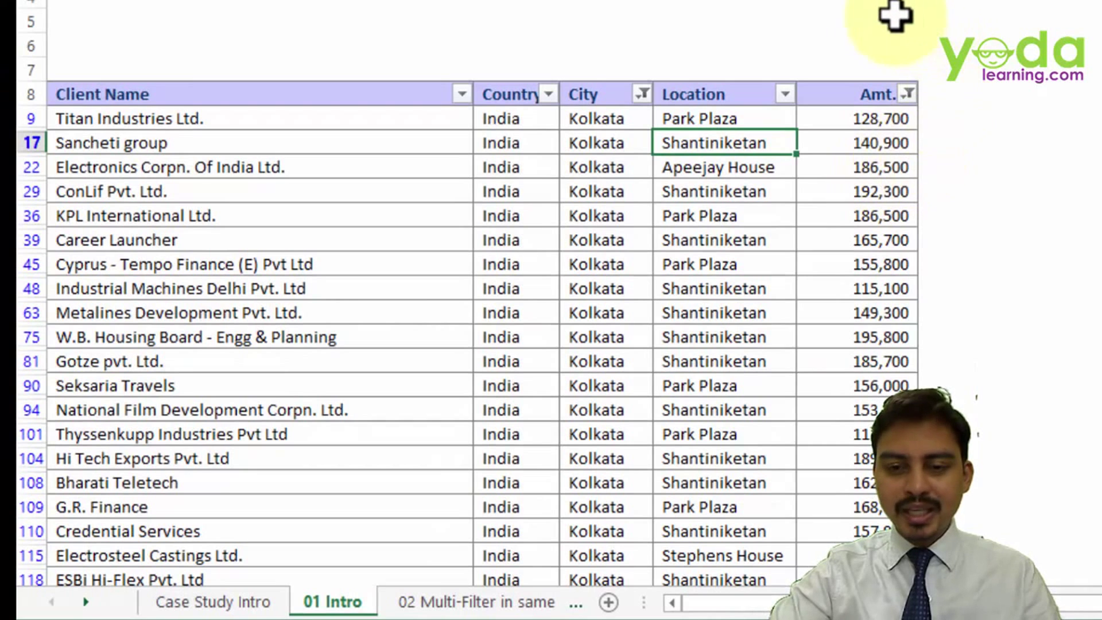
- Filter the Location column to Apeejay House only, leaving six Kolkata clients
scroll(861, 129, down, 3)
scroll(861, 143, up, 3)
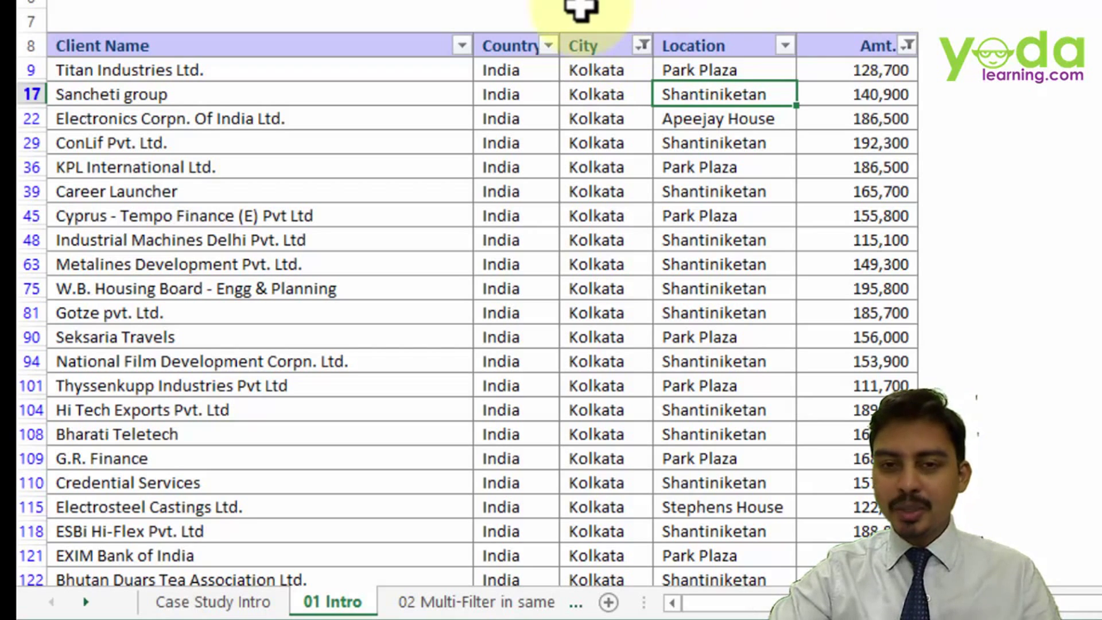
click(787, 46)
click(541, 281)
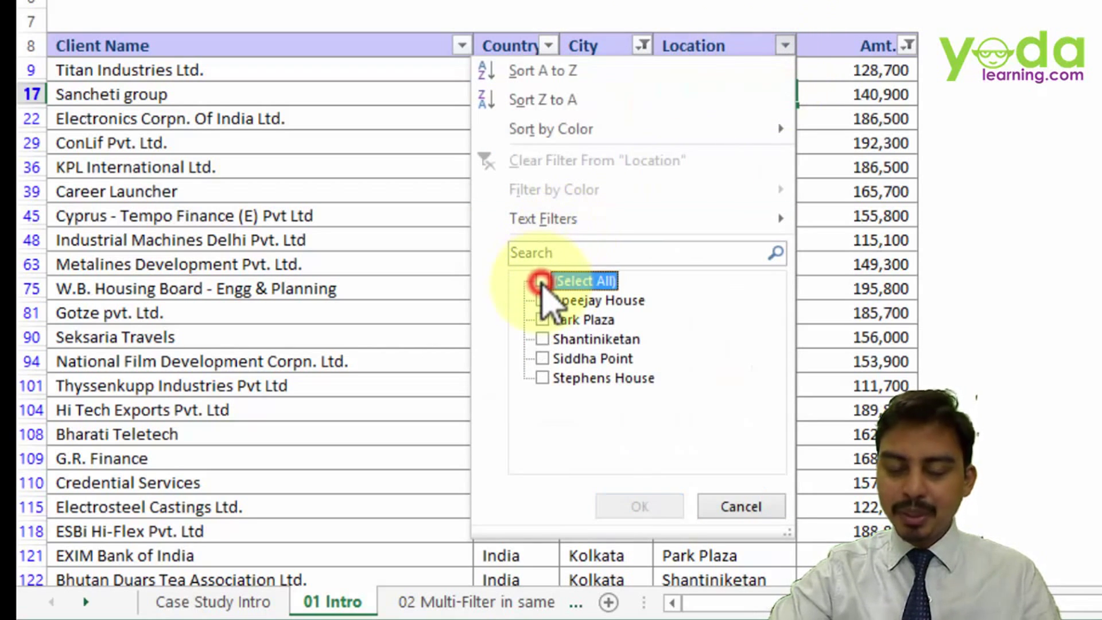
click(543, 301)
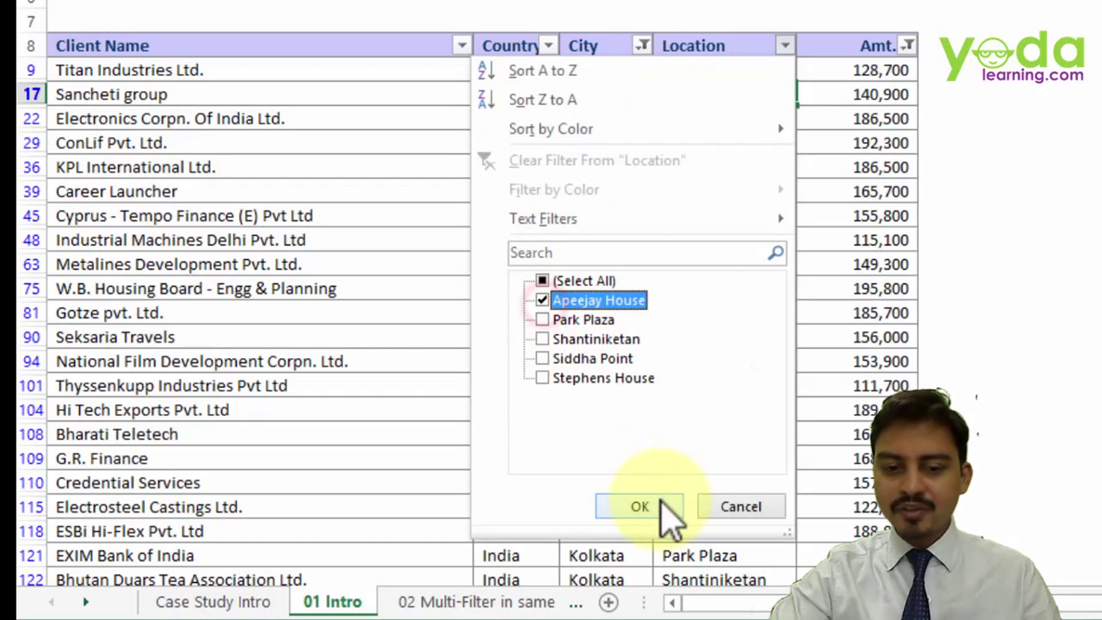
click(640, 507)
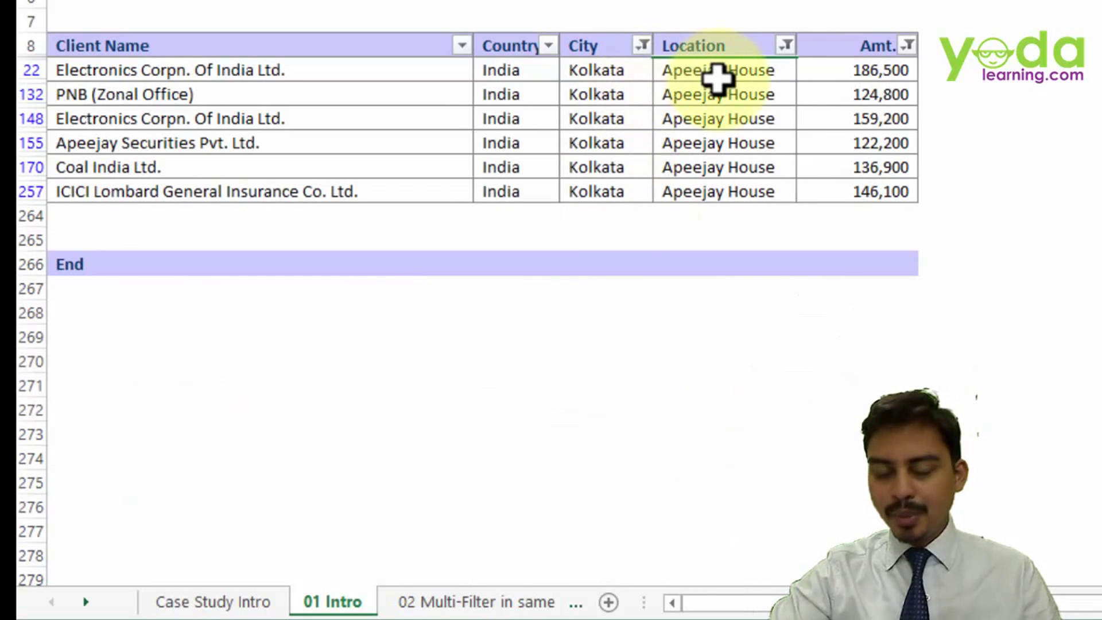